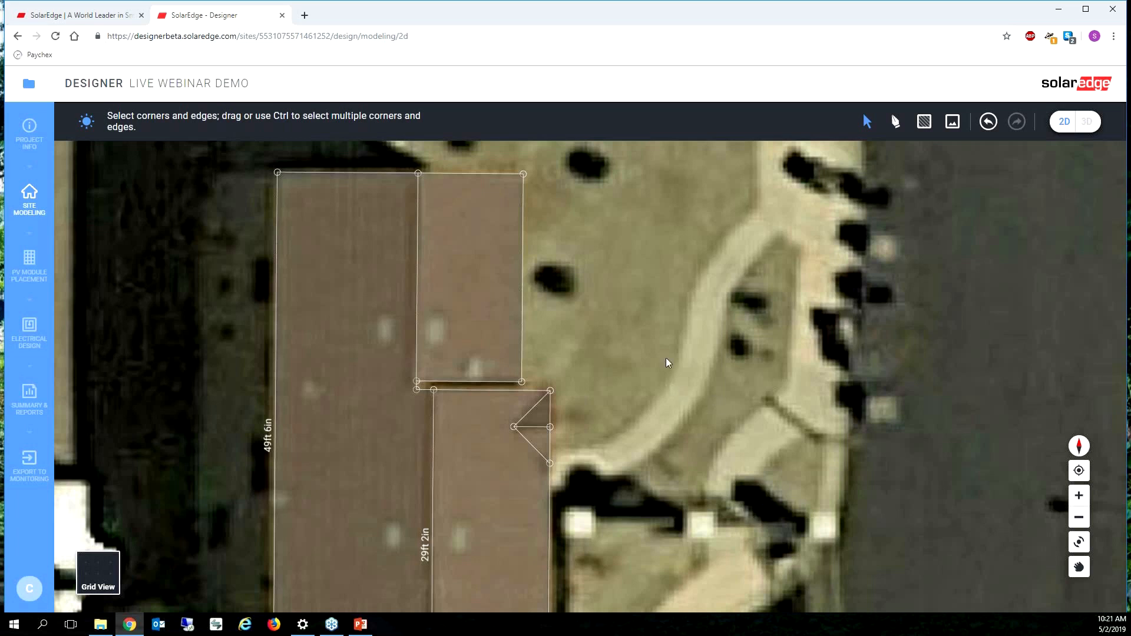
# Step: Add obstacles over the two rectangular fixtures and the small vent on the upper part of the roof
pyautogui.scroll(-1, 793, 227)
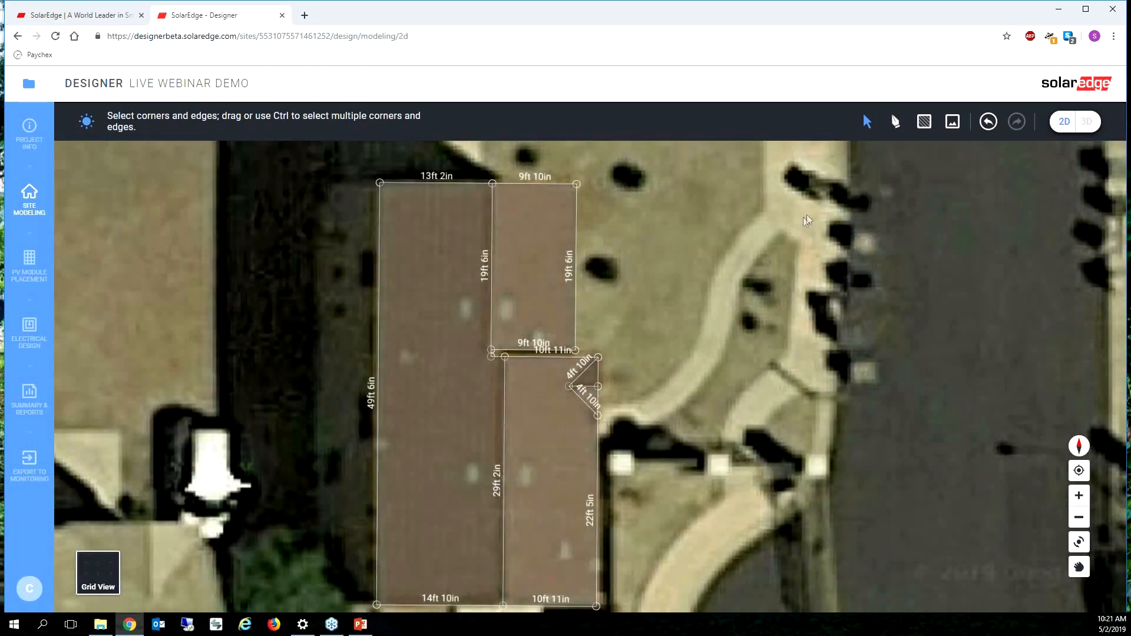
pyautogui.scroll(-1, 805, 221)
pyautogui.click(924, 122)
pyautogui.scroll(2, 540, 273)
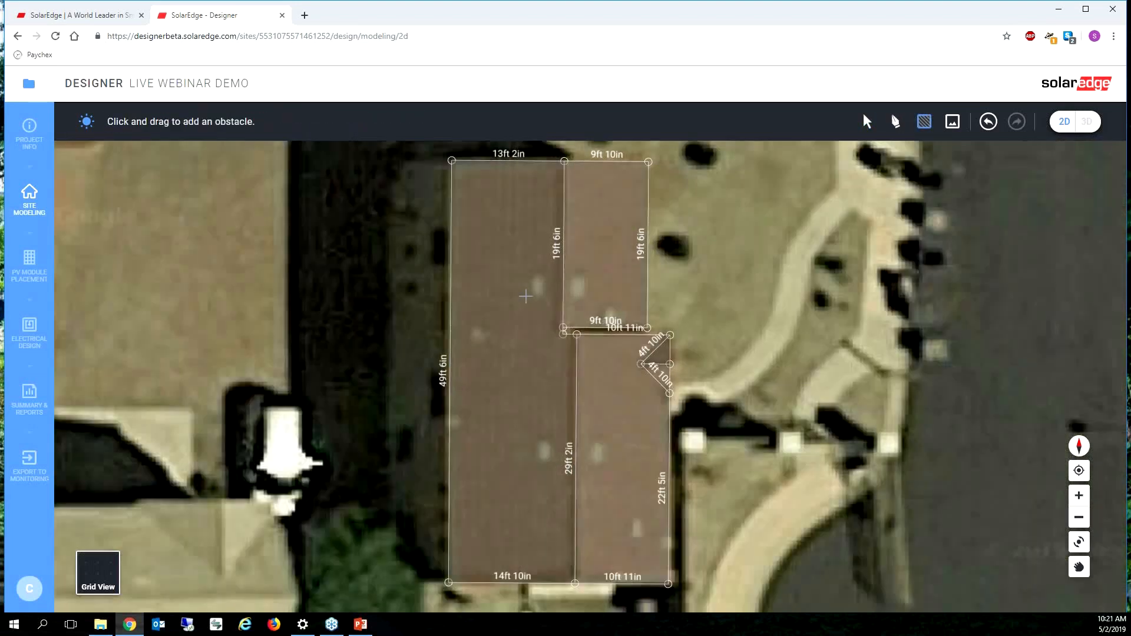
pyautogui.moveTo(532, 273)
pyautogui.mouseDown()
pyautogui.moveTo(544, 297)
pyautogui.moveTo(601, 298)
pyautogui.mouseUp()
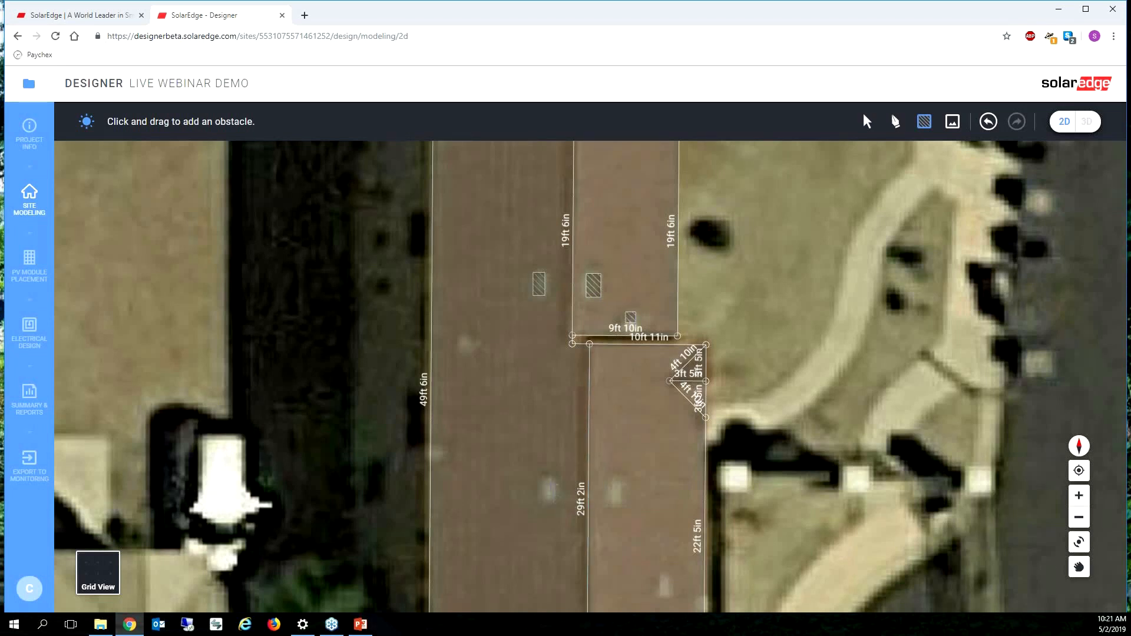
# Step: Add obstacles over the three lower rectangular roof fixtures and the two small vents near the long outer eave
pyautogui.moveTo(553, 504); pyautogui.dragTo(621, 505)
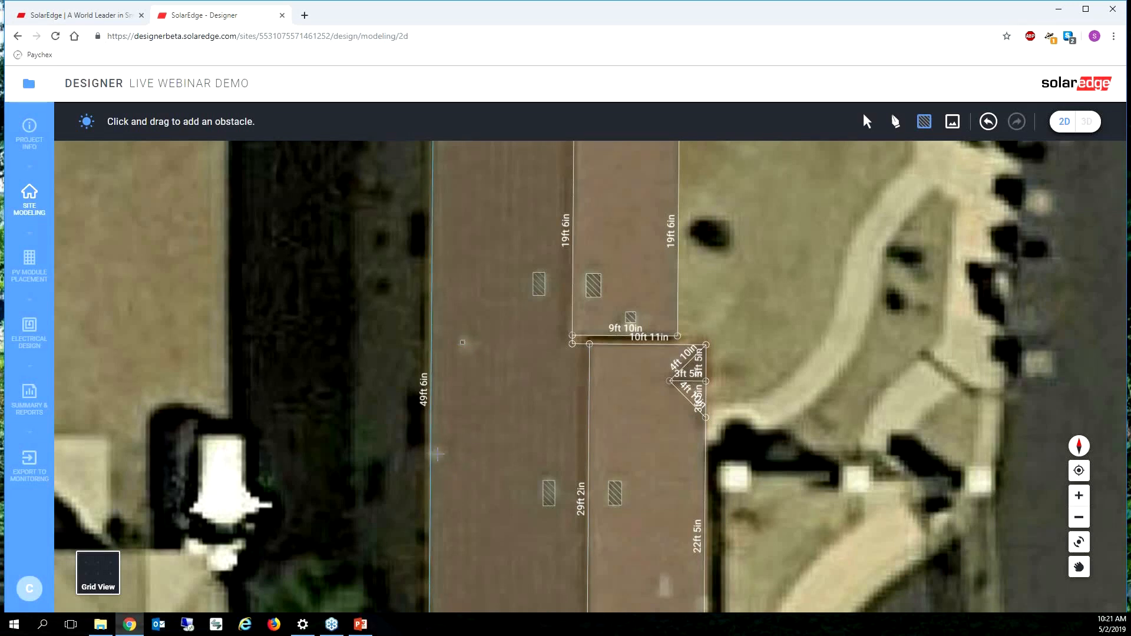
pyautogui.scroll(-3, 437, 454)
pyautogui.scroll(3, 598, 496)
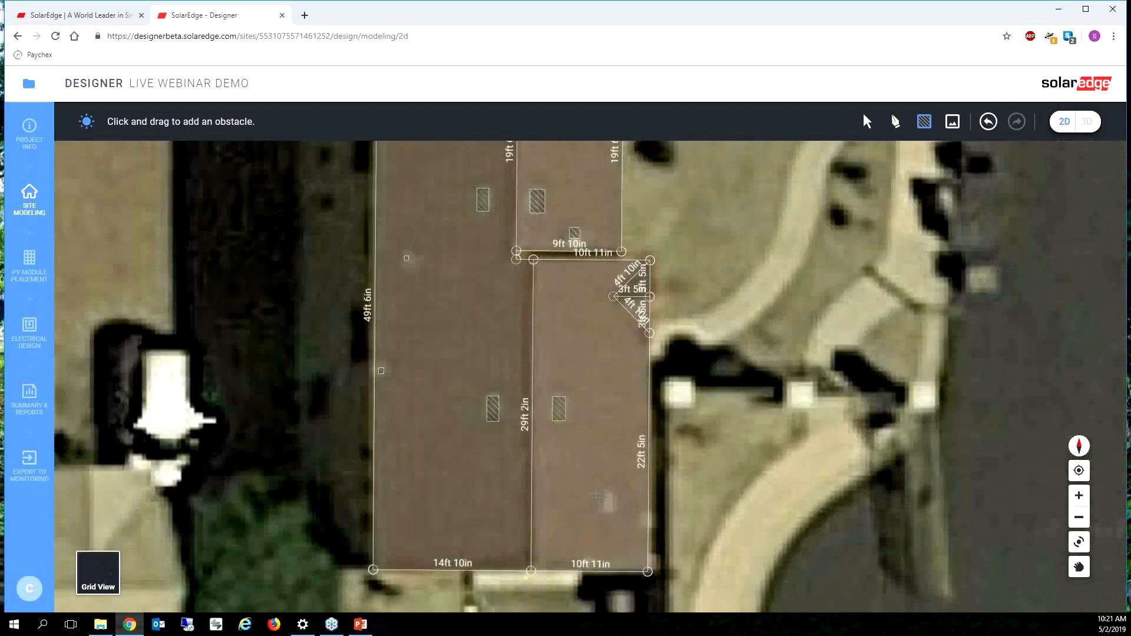
pyautogui.moveTo(613, 505); pyautogui.dragTo(614, 510)
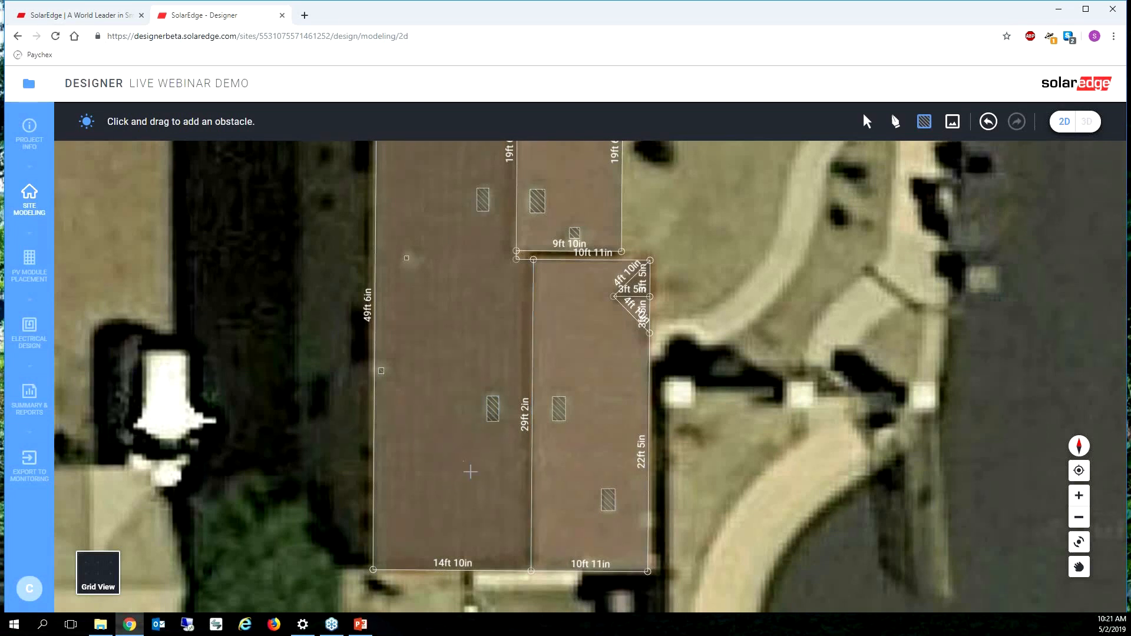
# Step: Try rotating the lower rectangular obstacle on the long roof face
pyautogui.click(867, 121)
pyautogui.click(494, 411)
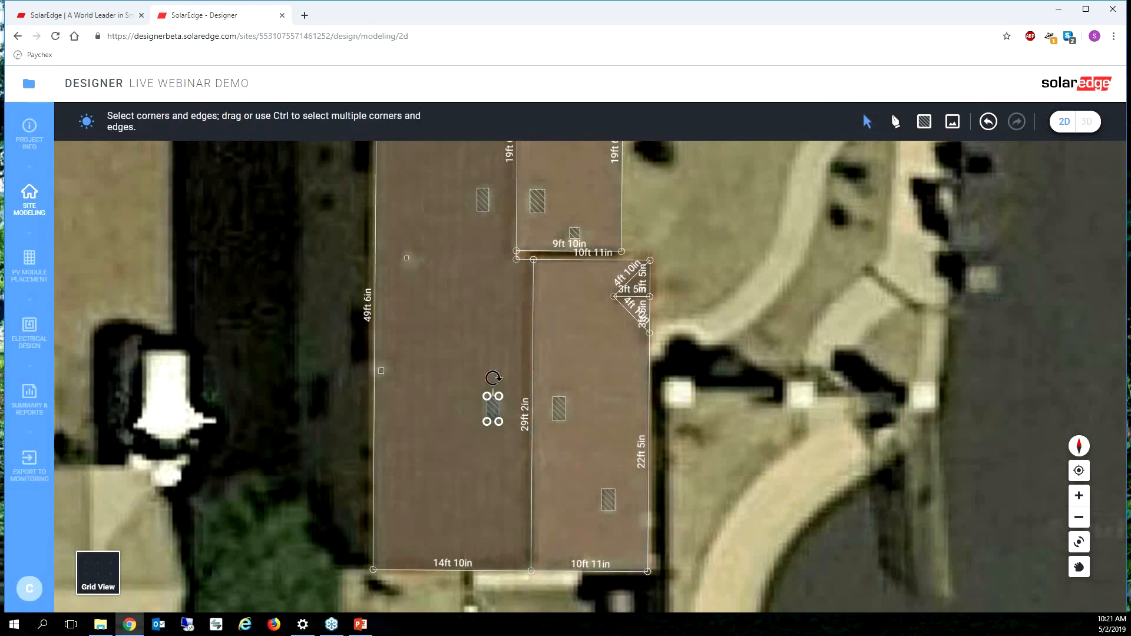
pyautogui.moveTo(493, 379)
pyautogui.mouseDown()
pyautogui.moveTo(528, 407)
pyautogui.moveTo(442, 350)
pyautogui.moveTo(492, 361)
pyautogui.mouseUp()
pyautogui.scroll(-2, 716, 518)
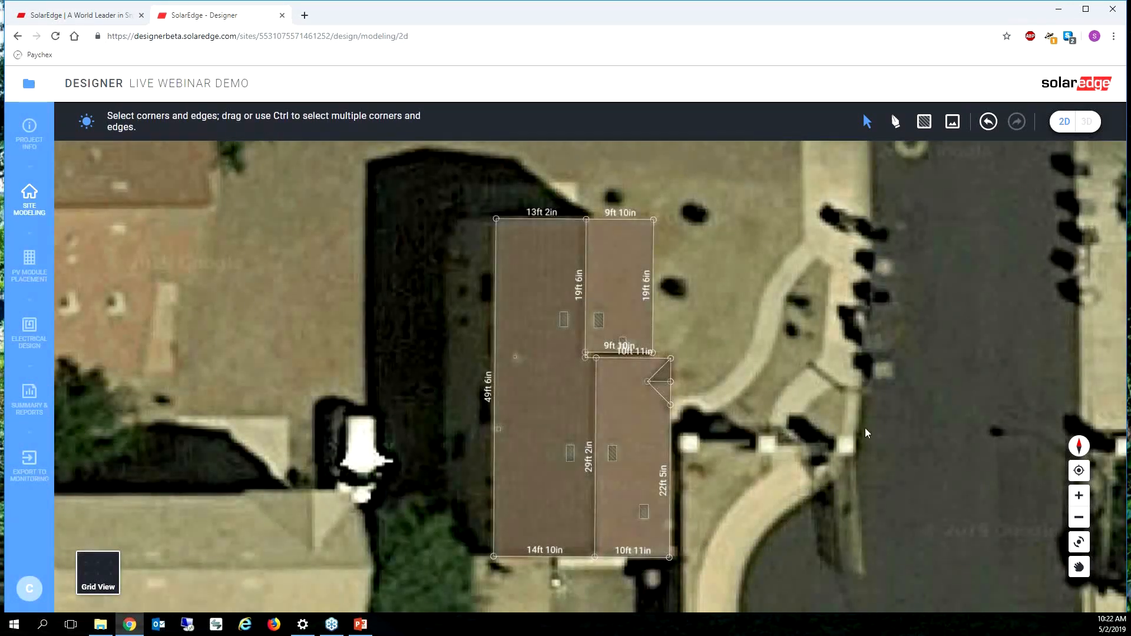
# Step: In the 3D view, examine the height and Flush setting of the rectangular roof obstacles
pyautogui.click(1086, 123)
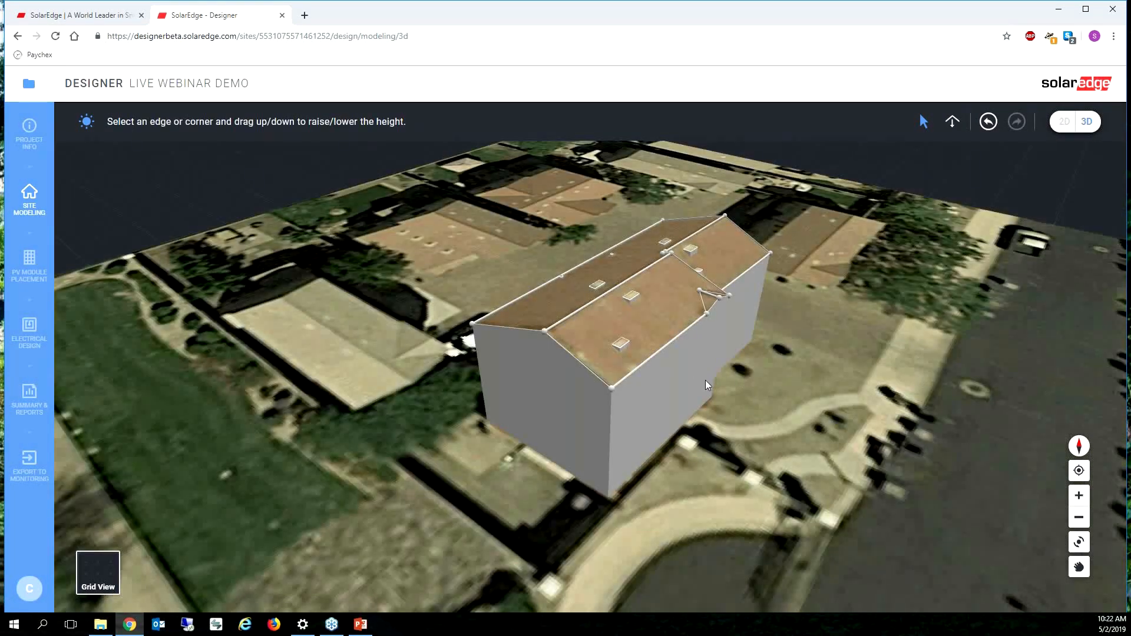
pyautogui.moveTo(696, 387); pyautogui.dragTo(747, 386, button='right')
pyautogui.click(626, 278)
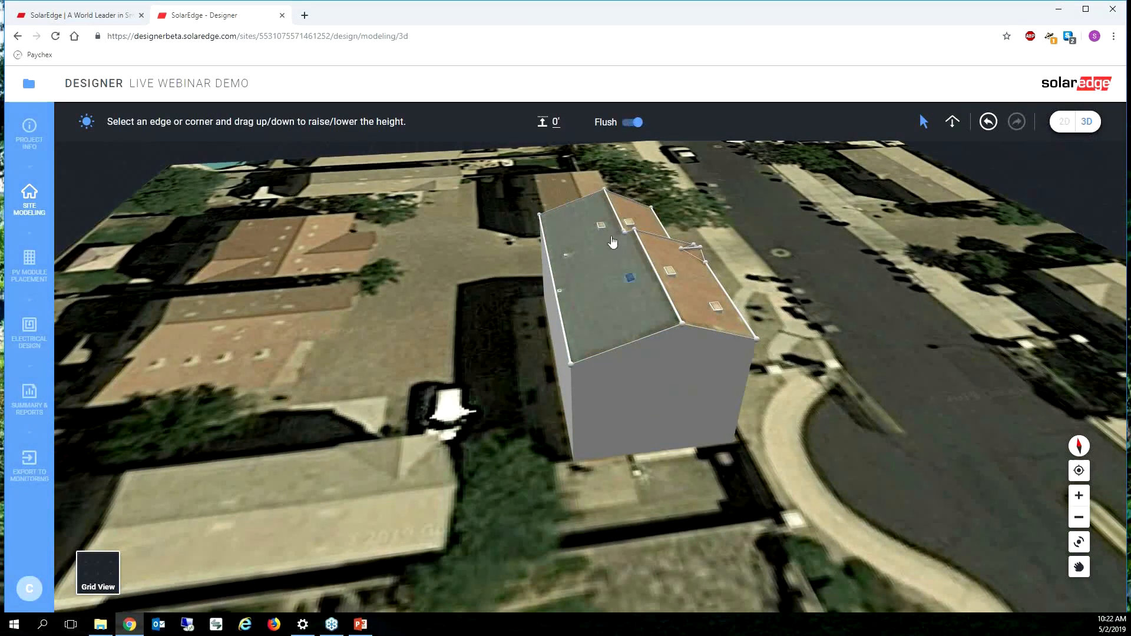
pyautogui.click(602, 227)
pyautogui.click(629, 223)
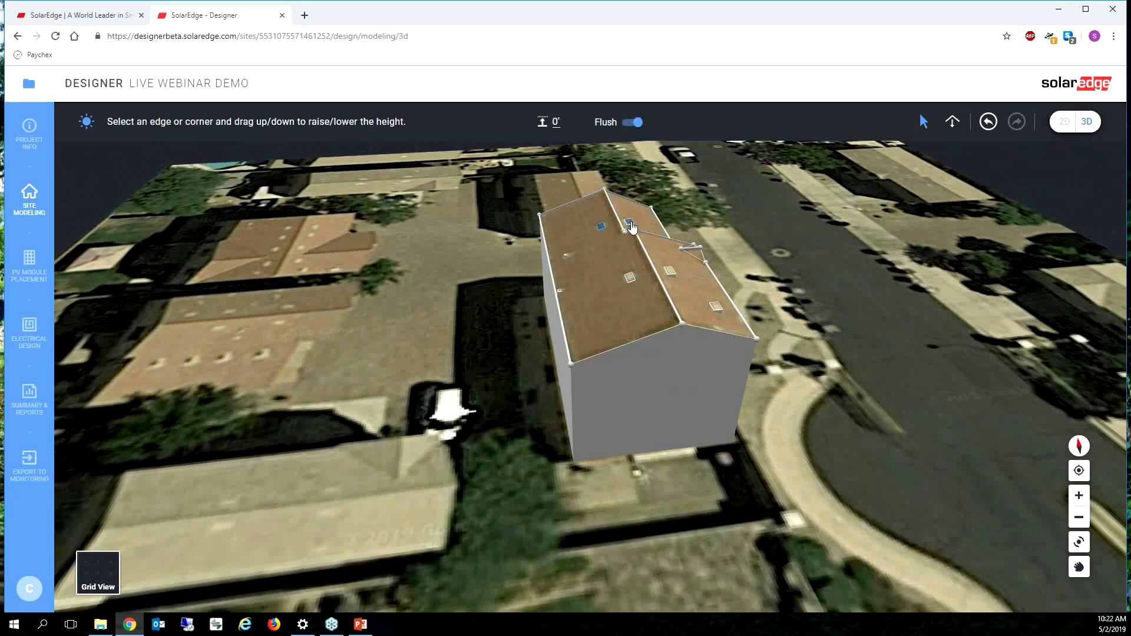
pyautogui.click(670, 272)
pyautogui.click(716, 307)
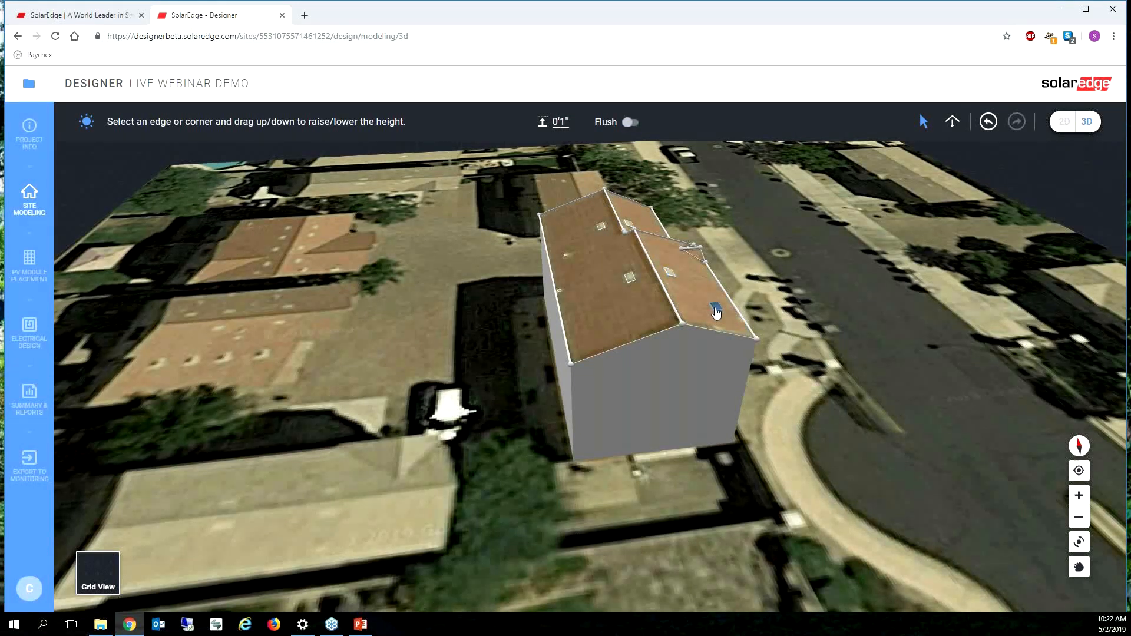
# Step: Raise the two small vent obstacles near the eave above the roof surface, the farther one to 0'10"
pyautogui.click(557, 291)
pyautogui.moveTo(559, 296)
pyautogui.mouseDown()
pyautogui.moveTo(563, 273)
pyautogui.moveTo(563, 286)
pyautogui.mouseUp()
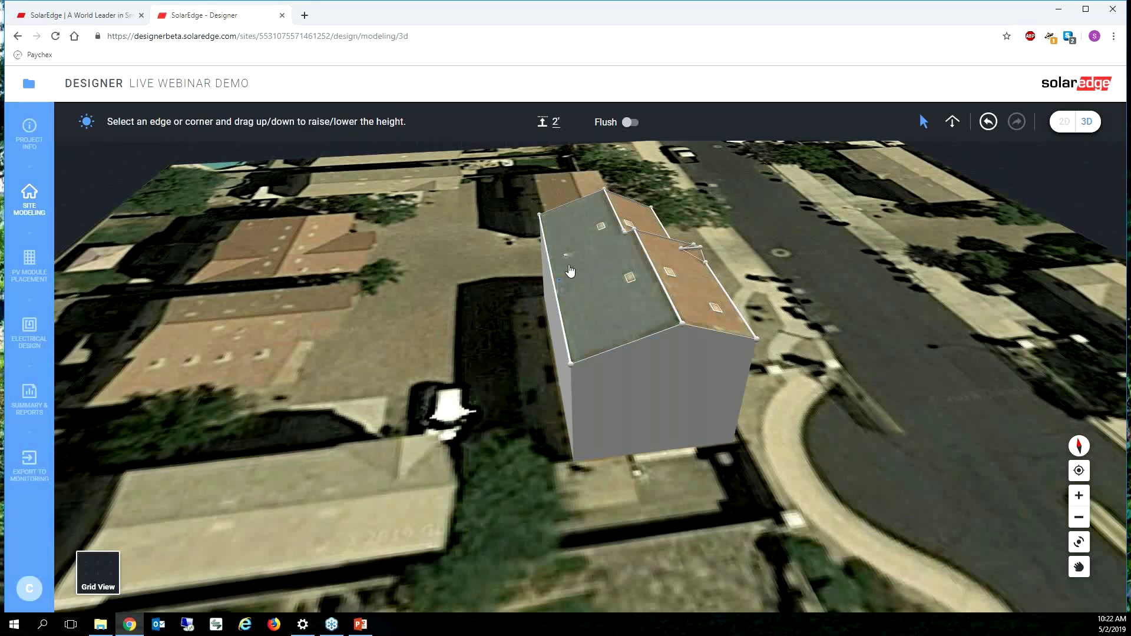
pyautogui.scroll(5, 569, 271)
pyautogui.moveTo(551, 208); pyautogui.dragTo(553, 184)
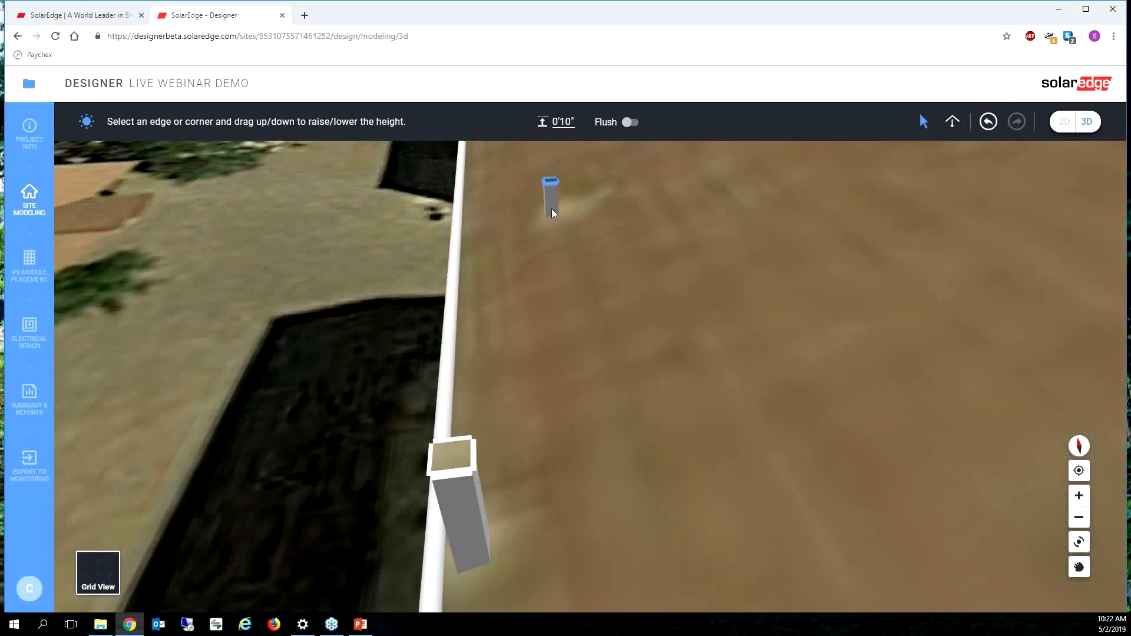
pyautogui.scroll(-5, 552, 210)
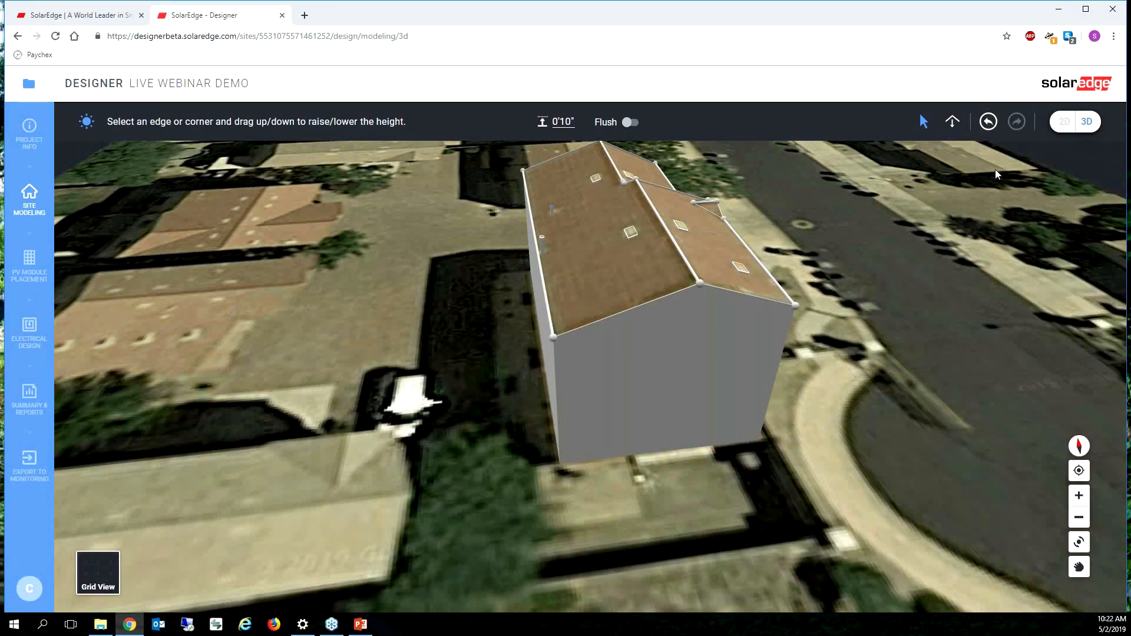
# Step: In the 2D view, draw an obstacle about 13'8" by 26'5" over the tree beside the house
pyautogui.click(1064, 121)
pyautogui.click(923, 124)
pyautogui.moveTo(506, 610); pyautogui.dragTo(592, 425, button='right')
pyautogui.moveTo(460, 316)
pyautogui.mouseDown()
pyautogui.moveTo(557, 498)
pyautogui.moveTo(552, 489)
pyautogui.mouseUp()
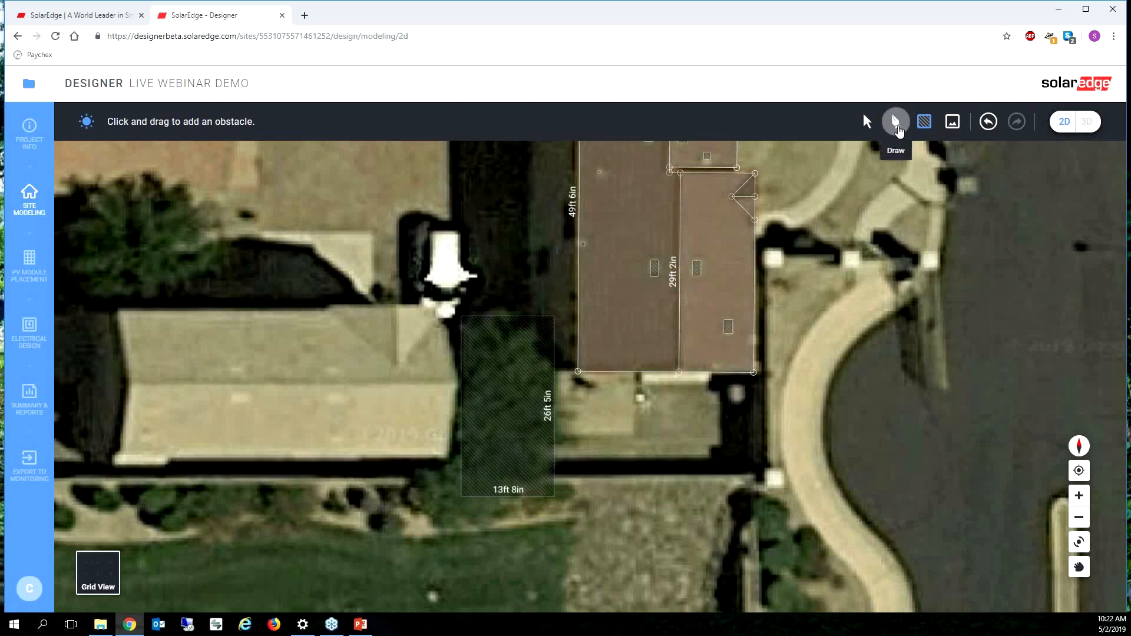
pyautogui.click(894, 121)
pyautogui.click(508, 470)
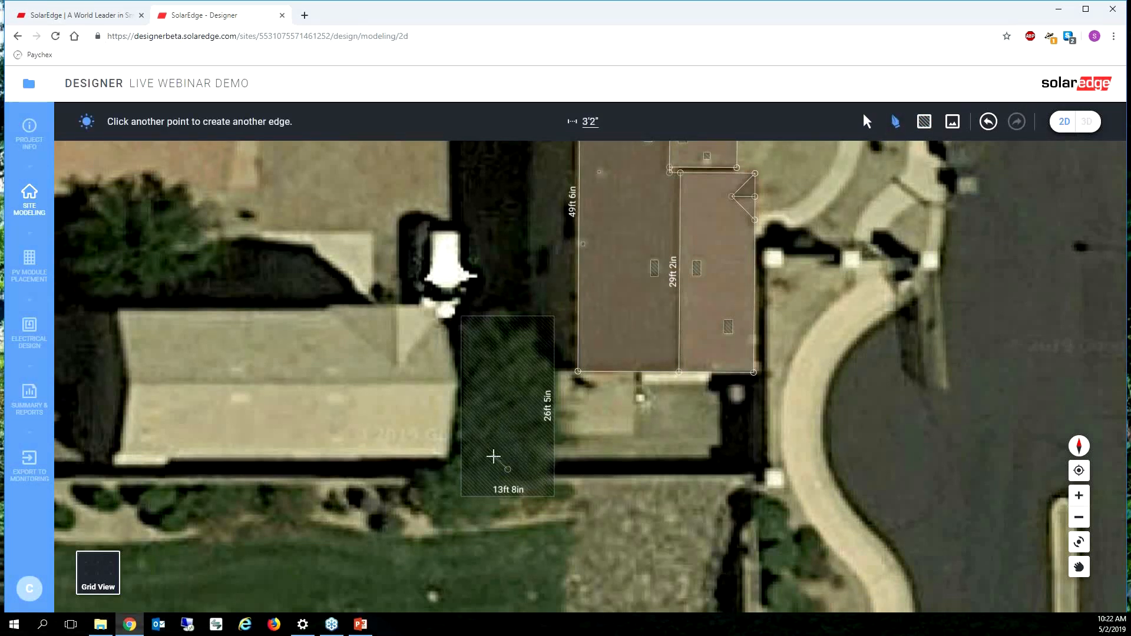
pyautogui.press('Escape')
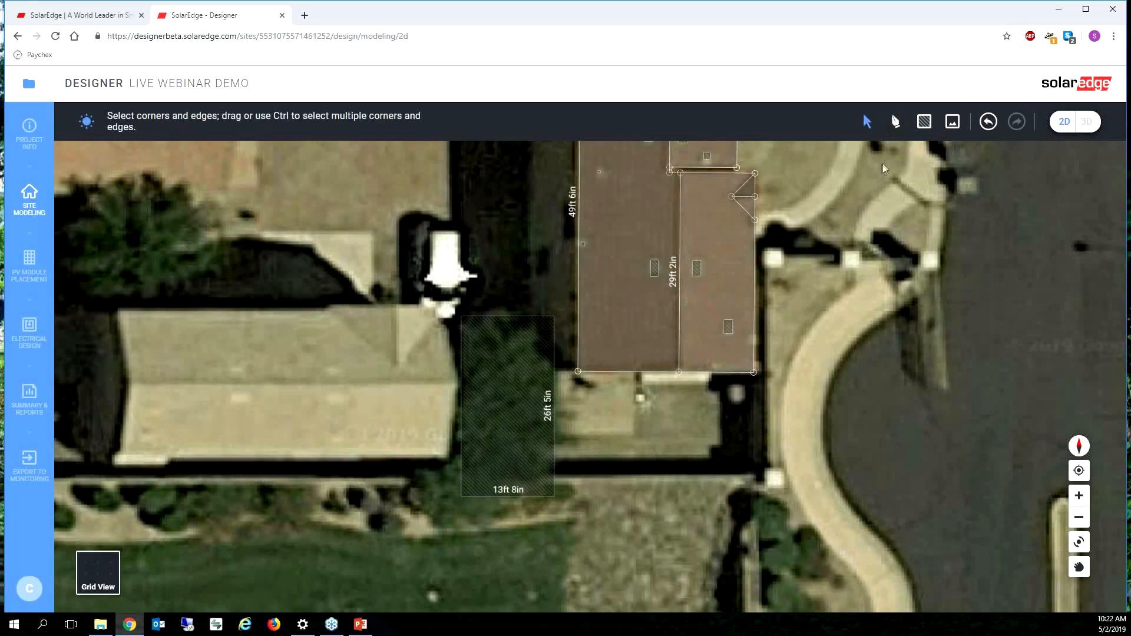
# Step: Rotate the tree obstacle slightly clockwise to align it with the tree canopy
pyautogui.click(866, 121)
pyautogui.click(502, 368)
pyautogui.moveTo(507, 302); pyautogui.dragTo(530, 304)
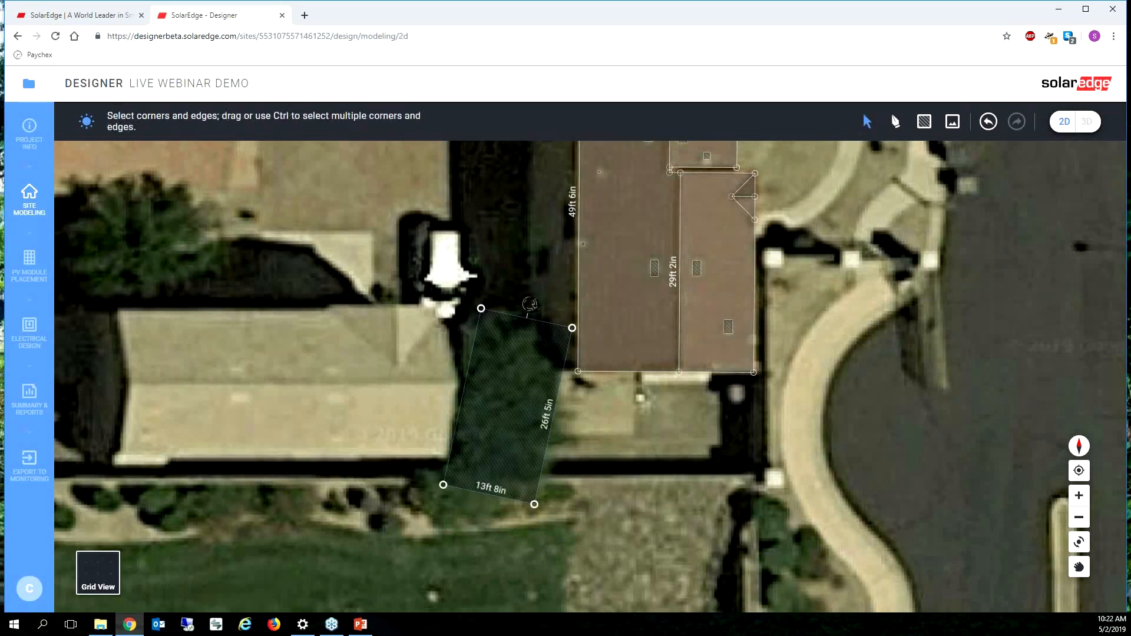
# Step: In the 3D view, raise the tree obstacle to a height of about 44'7"
pyautogui.click(1087, 122)
pyautogui.click(518, 537)
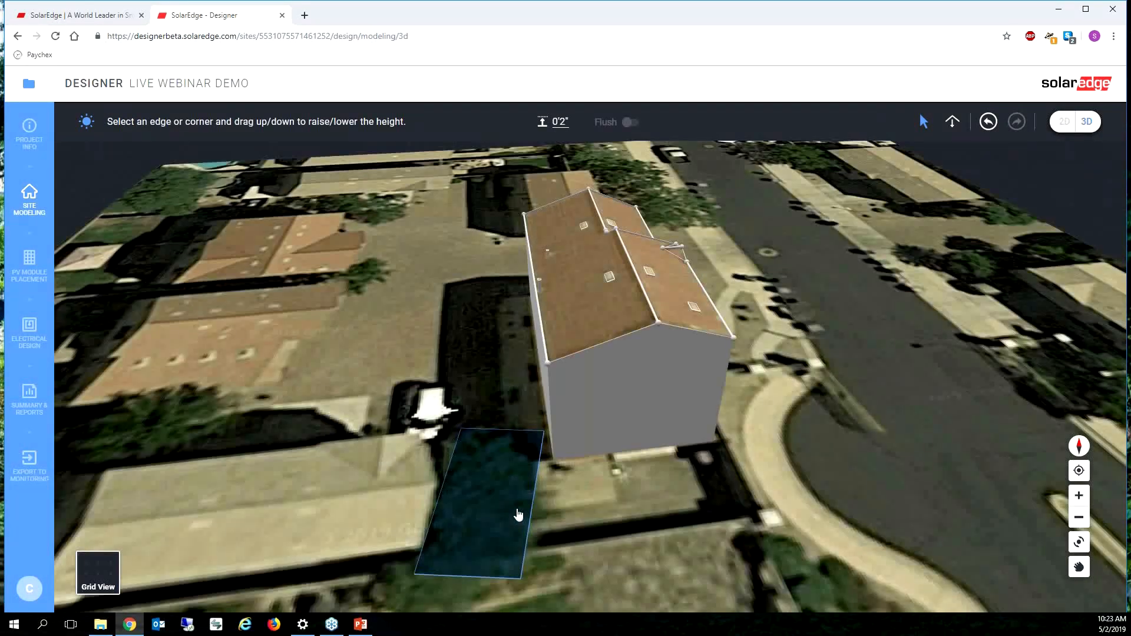
pyautogui.moveTo(518, 515); pyautogui.dragTo(526, 294)
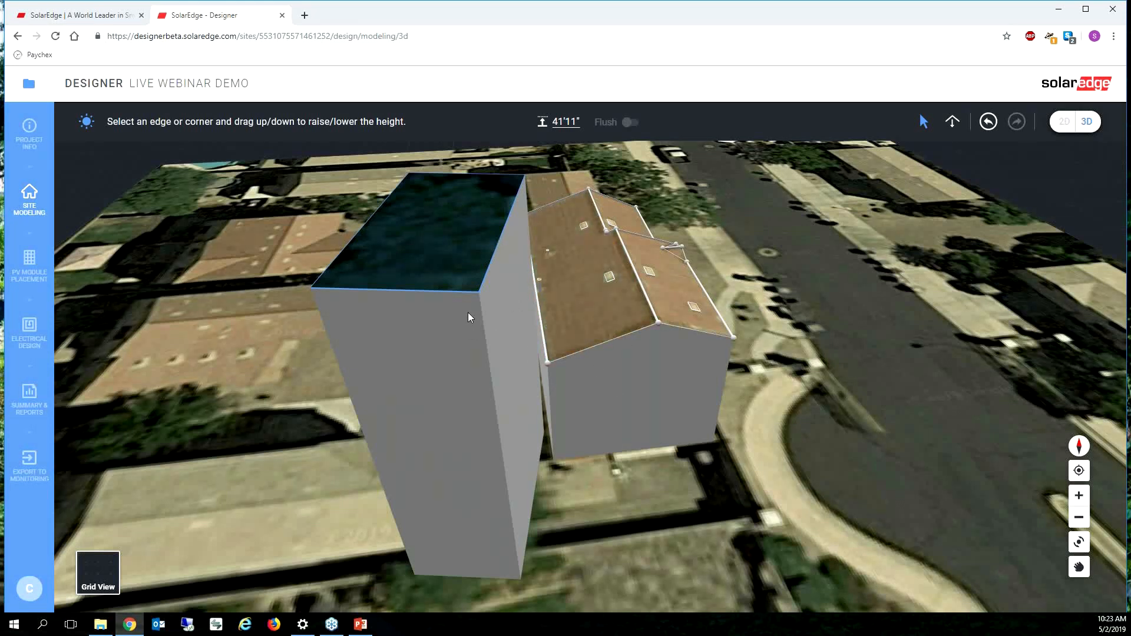
pyautogui.moveTo(470, 296); pyautogui.dragTo(469, 259)
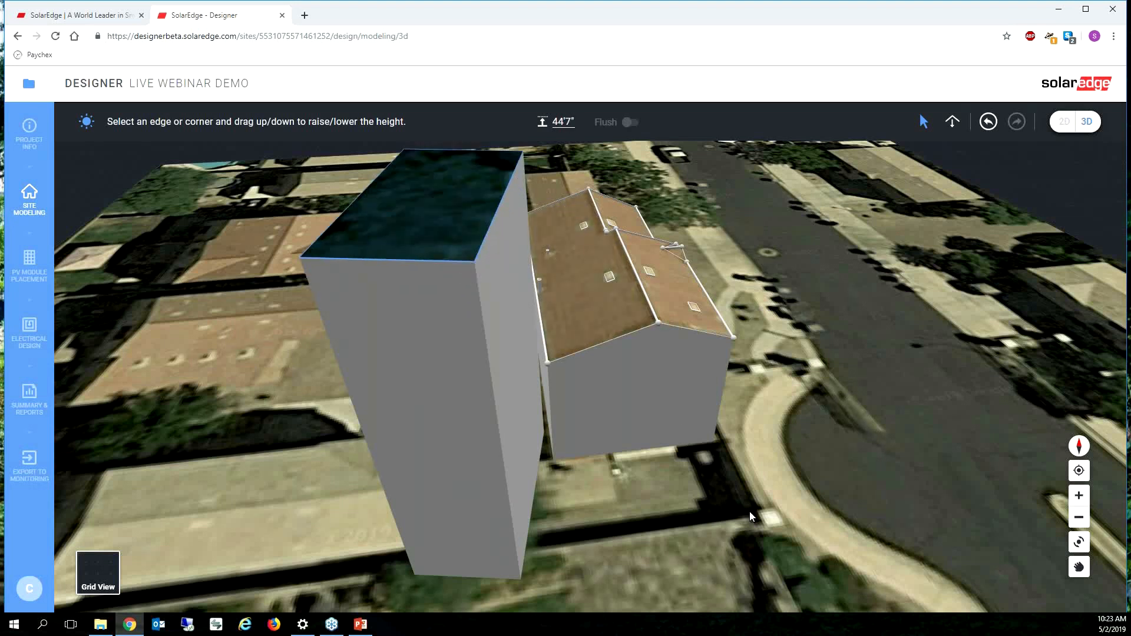
pyautogui.scroll(-2, 539, 511)
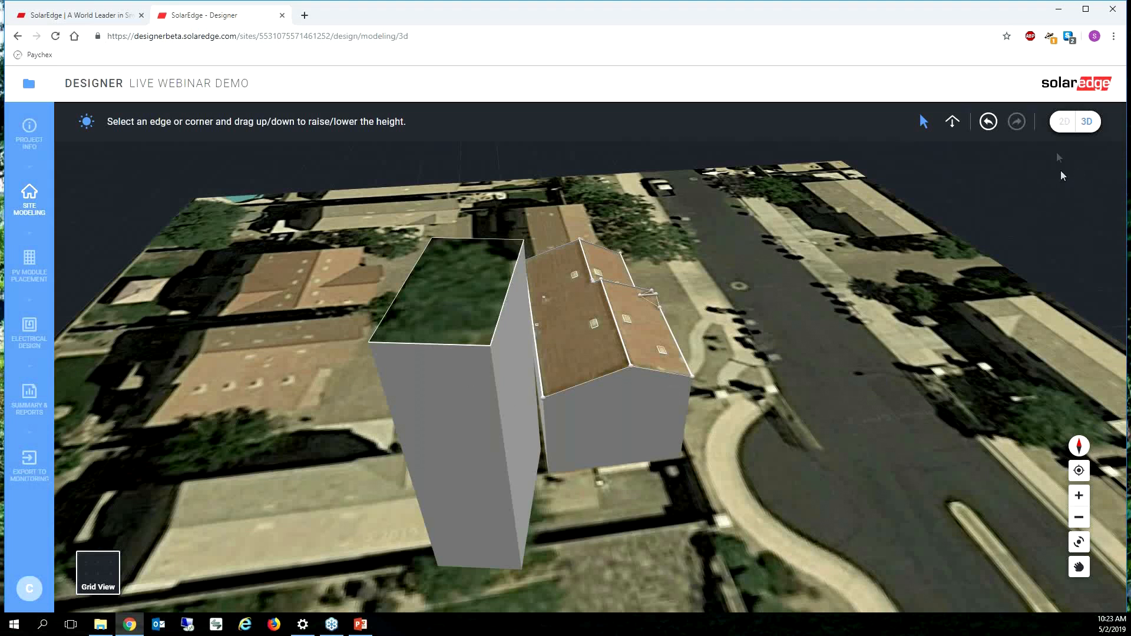
# Step: Return to the 2D view and delete the tree obstacle
pyautogui.click(1064, 122)
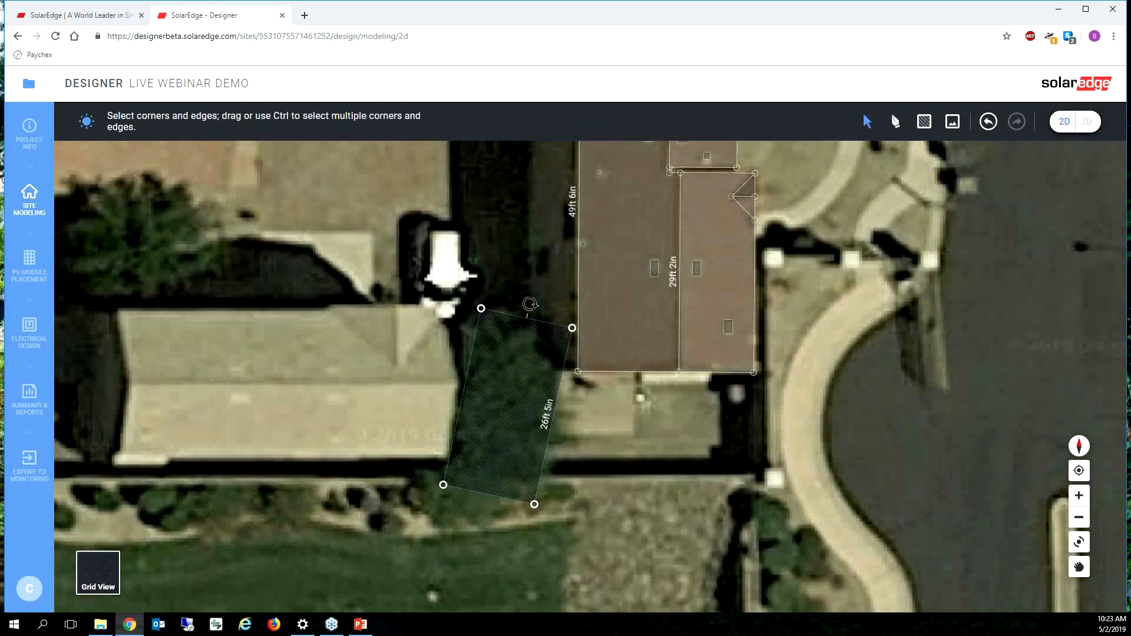
pyautogui.press('Delete')
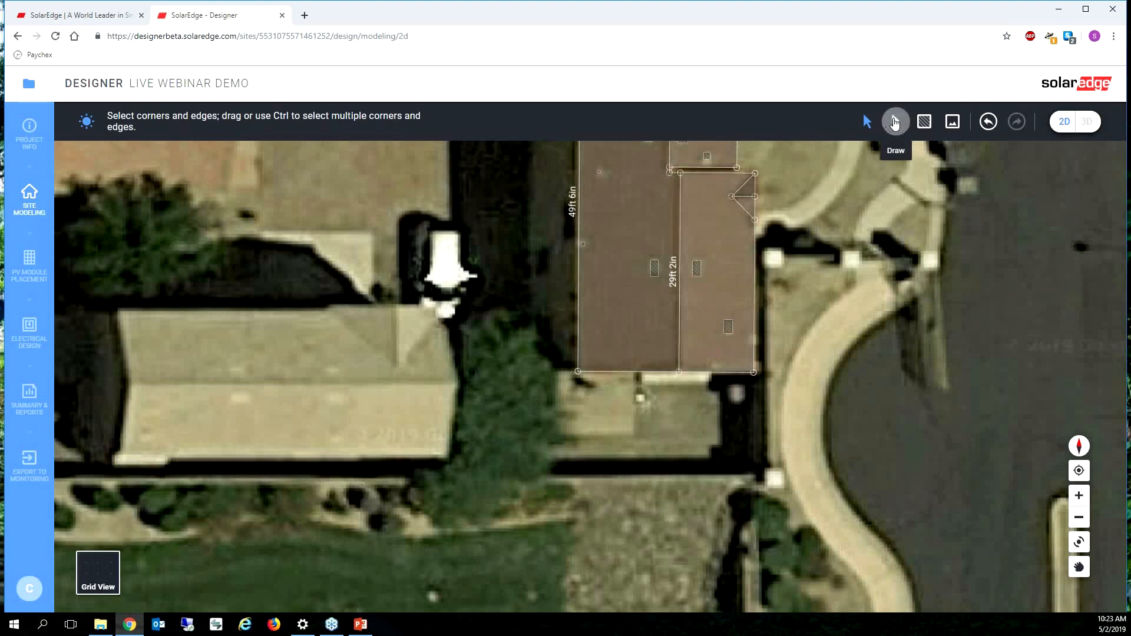
# Step: Draw connected edges of about 4'4", 9'7" and 13'11" from the main roof's corner nearest the tree
pyautogui.click(894, 122)
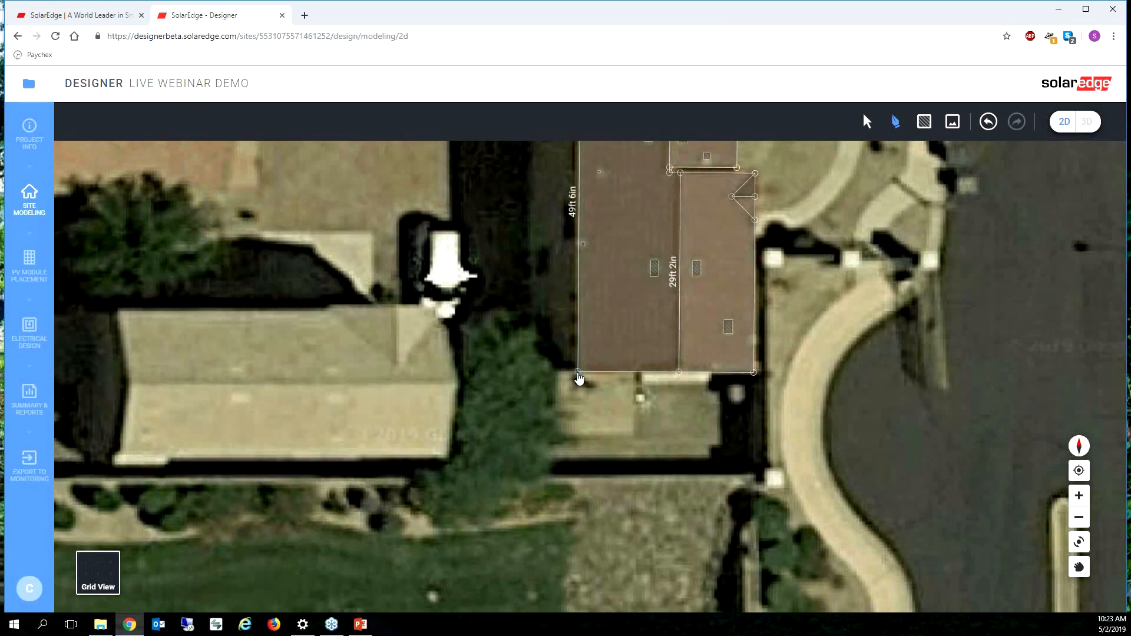
pyautogui.click(578, 372)
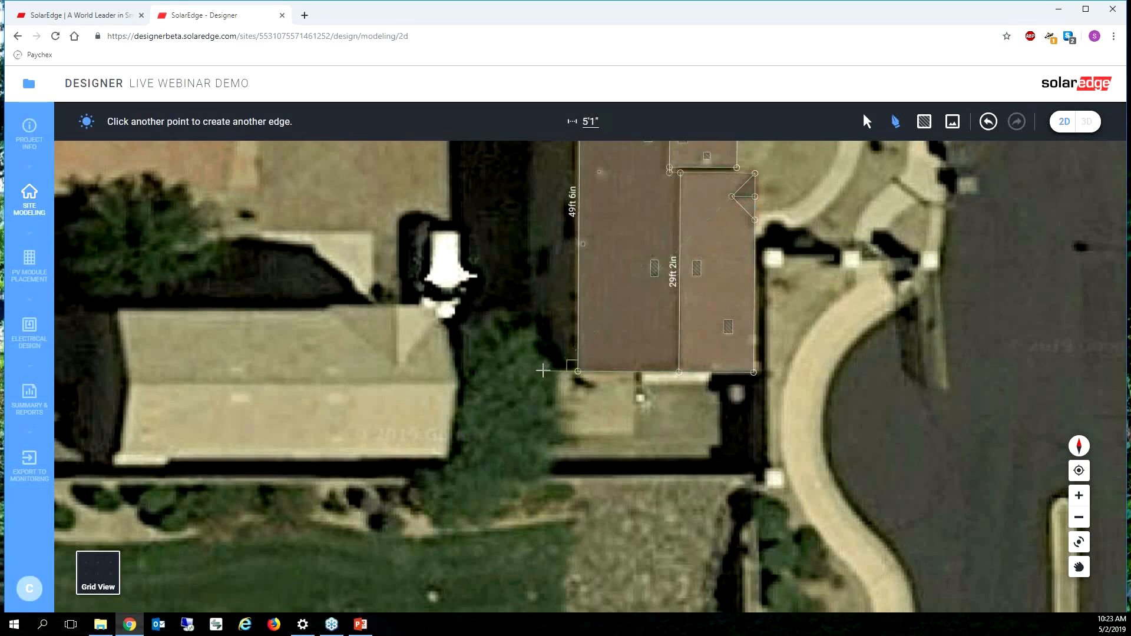
pyautogui.click(549, 371)
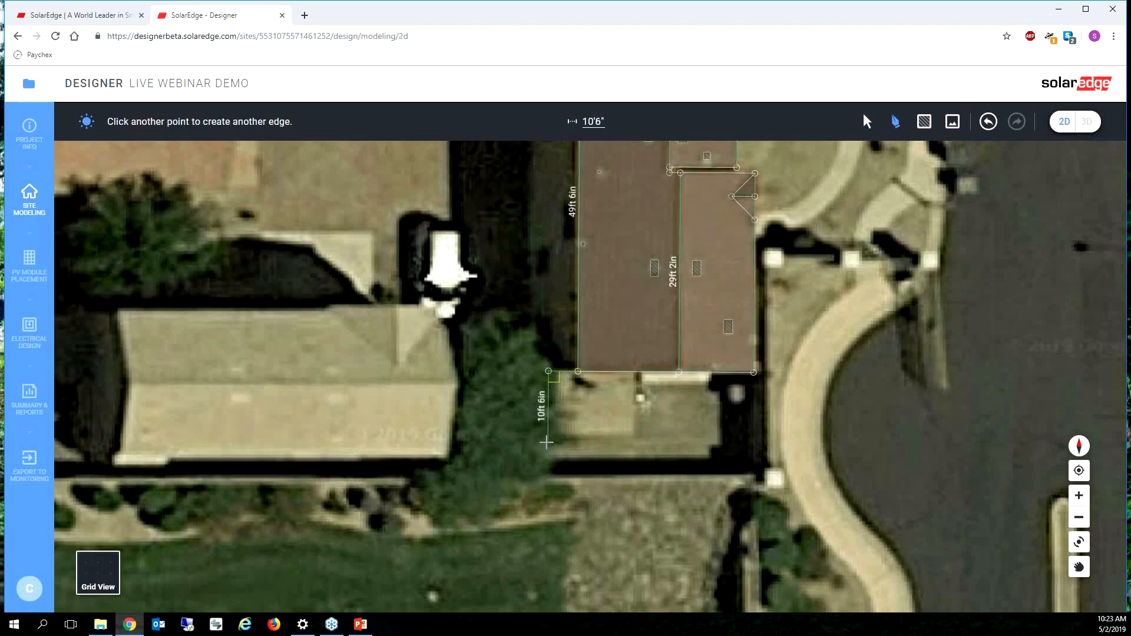
pyautogui.click(548, 437)
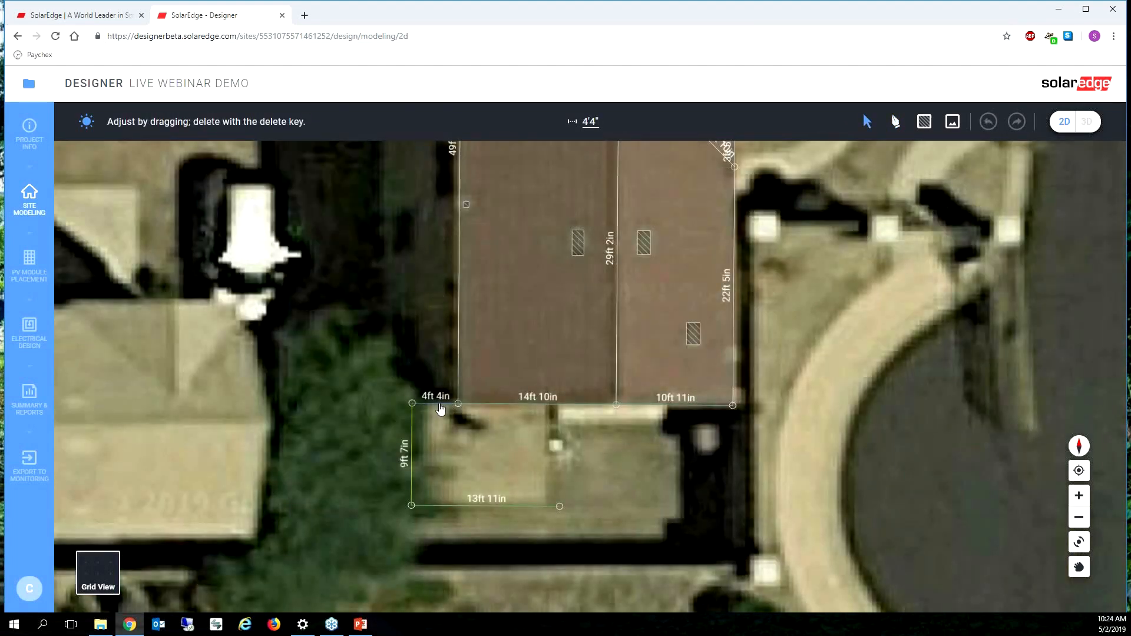
# Step: Delete the 4'4" connecting edge and close the new outline as a separate rectangle of 13'11" by 8'9"
pyautogui.press('Delete')
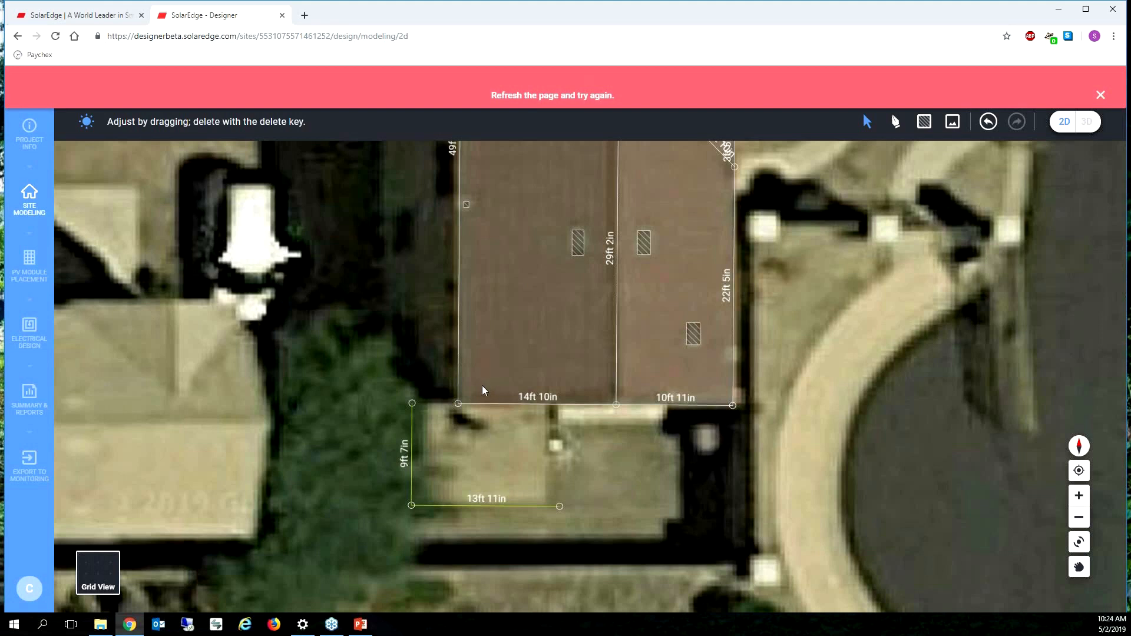
pyautogui.click(896, 121)
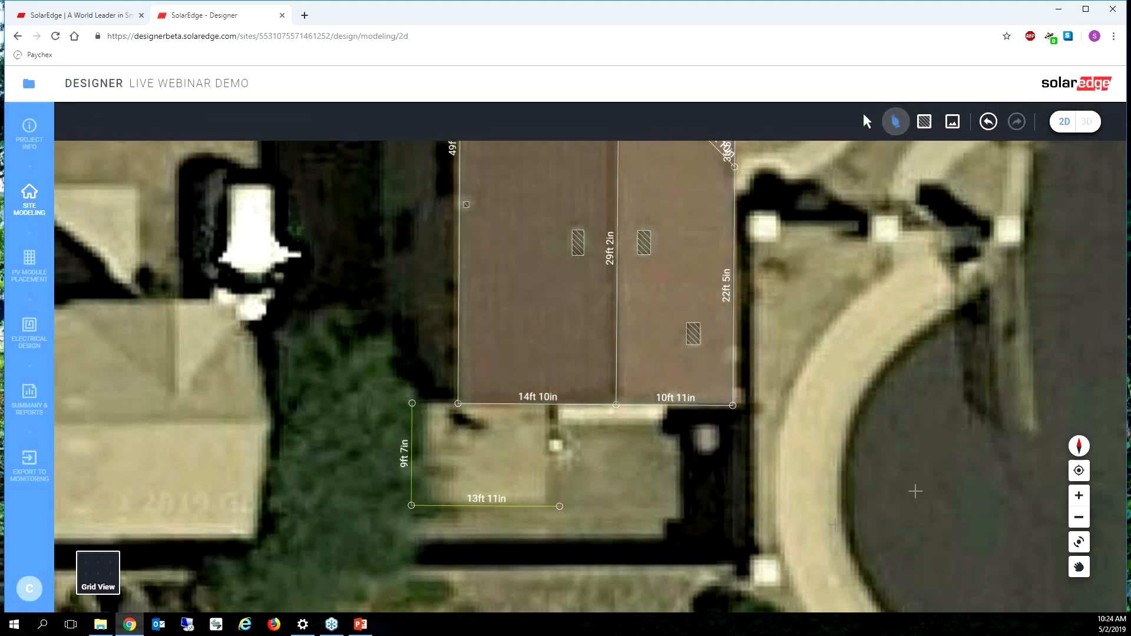
pyautogui.click(559, 506)
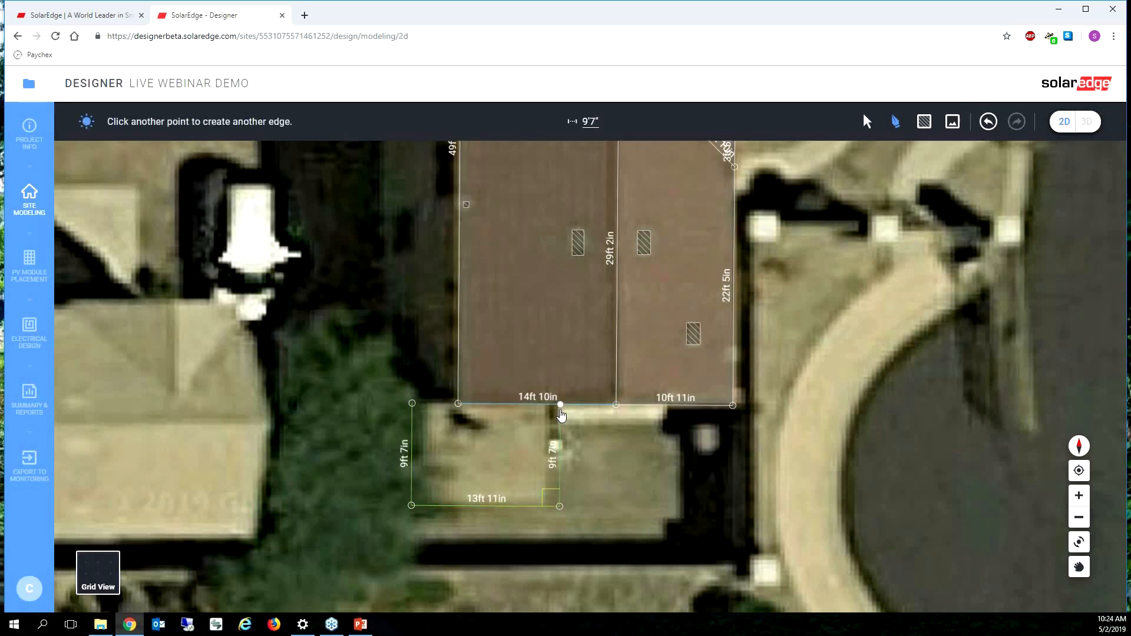
pyautogui.scroll(3, 557, 407)
pyautogui.click(560, 417)
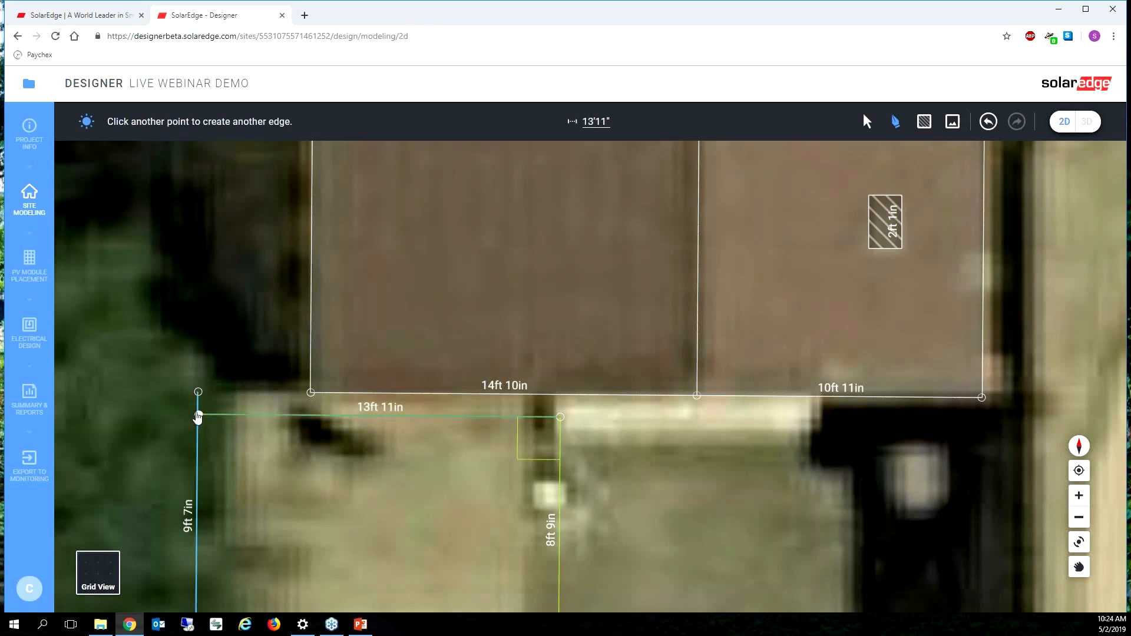
pyautogui.click(198, 415)
pyautogui.moveTo(198, 392); pyautogui.dragTo(198, 415)
pyautogui.scroll(-1, 536, 451)
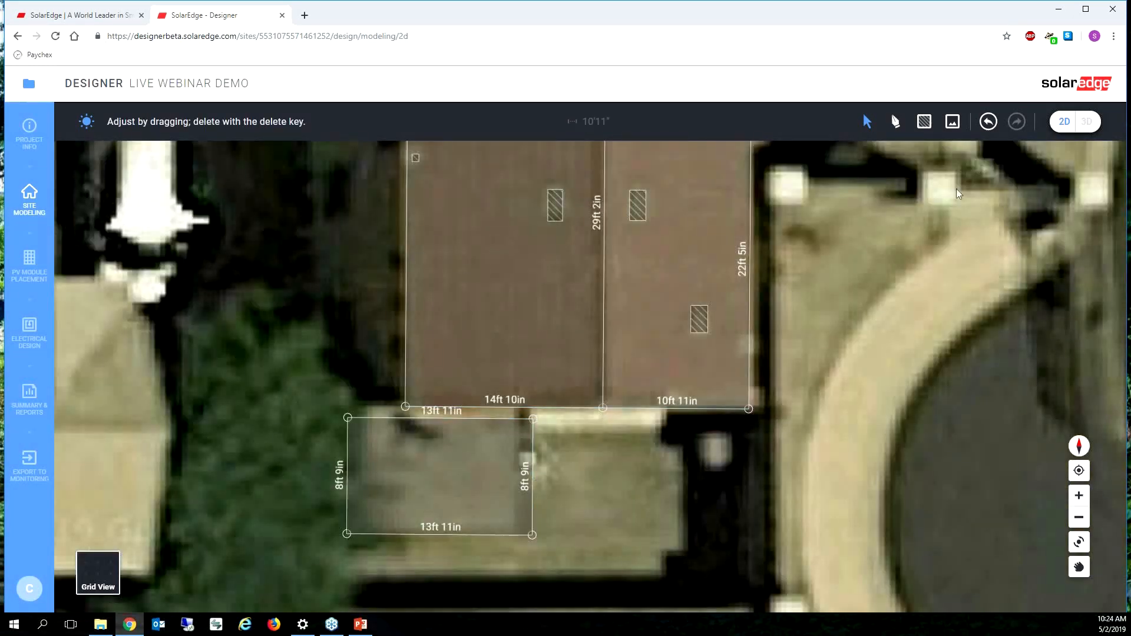
# Step: Draw an obstacle about 12'10" by 24'7" over the tree and rotate it slightly clockwise to follow the canopy
pyautogui.click(923, 122)
pyautogui.scroll(-3, 931, 153)
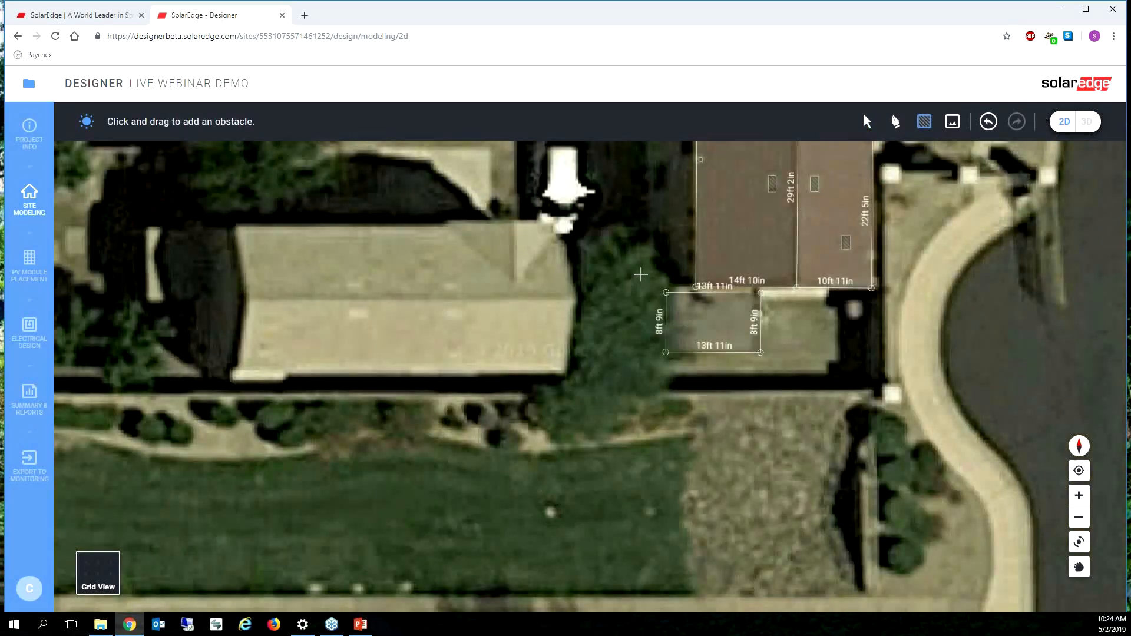
pyautogui.scroll(1, 550, 235)
pyautogui.moveTo(553, 222)
pyautogui.mouseDown()
pyautogui.moveTo(644, 417)
pyautogui.moveTo(663, 430)
pyautogui.mouseUp()
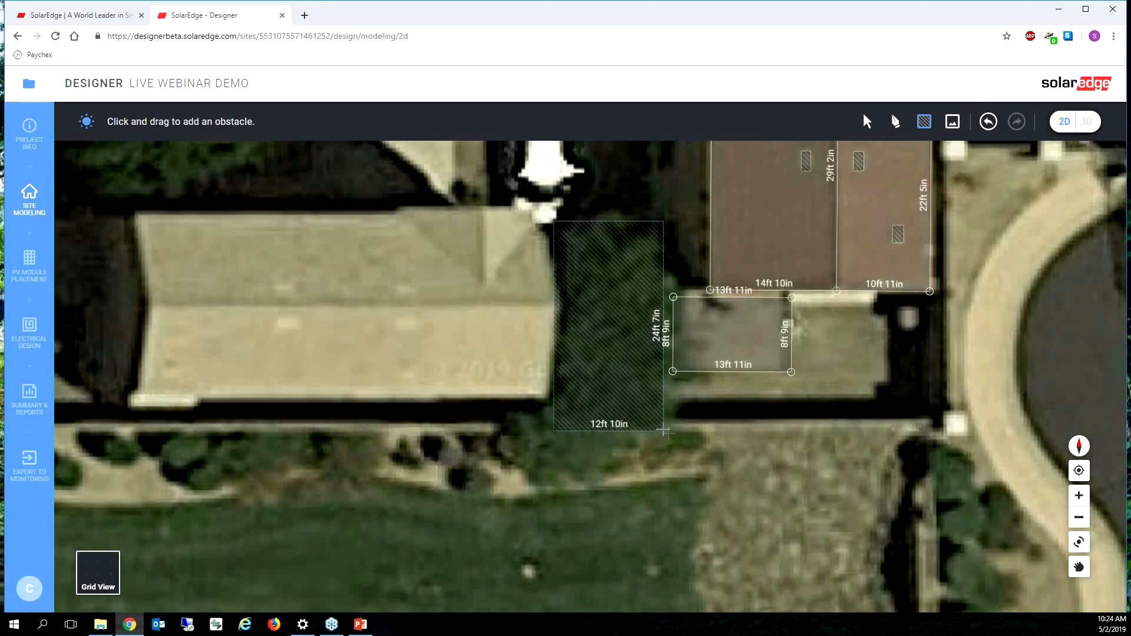
pyautogui.click(866, 121)
pyautogui.click(631, 296)
pyautogui.moveTo(609, 206); pyautogui.dragTo(632, 208)
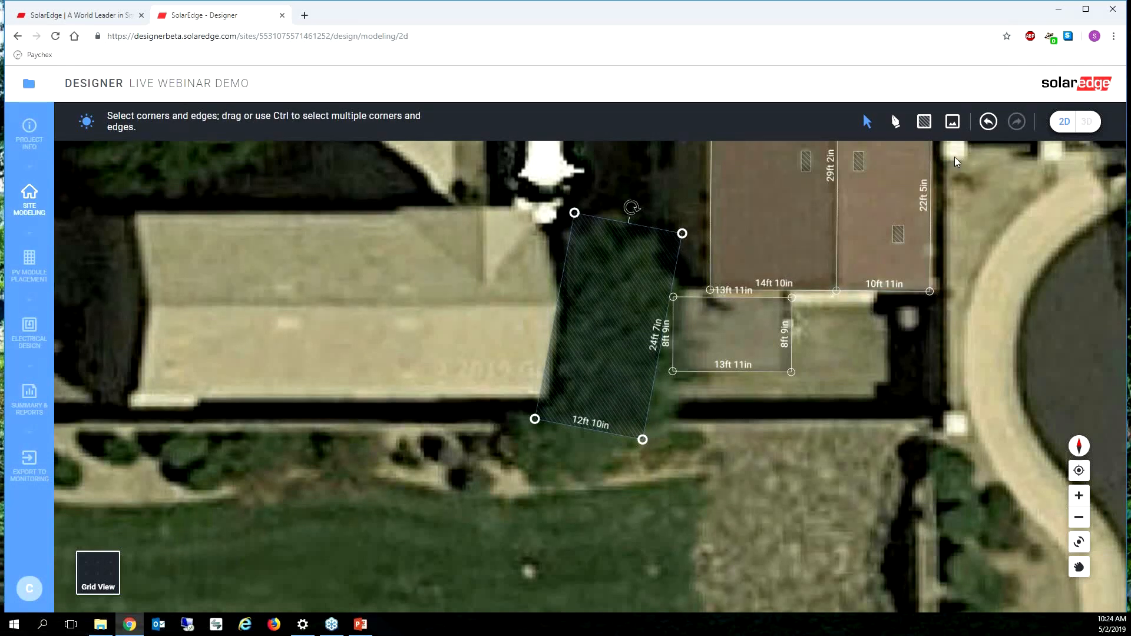
# Step: In the 3D view, raise the tree obstacle to a tall block beside the house
pyautogui.click(1087, 121)
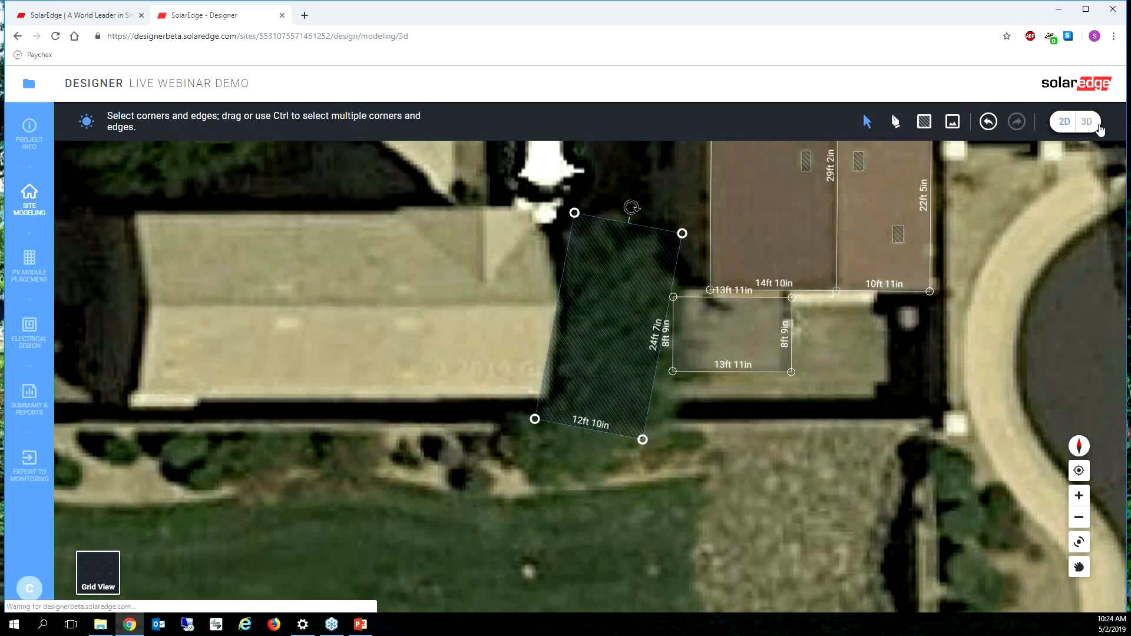
pyautogui.click(468, 475)
pyautogui.moveTo(467, 474); pyautogui.dragTo(470, 298)
pyautogui.click(566, 443)
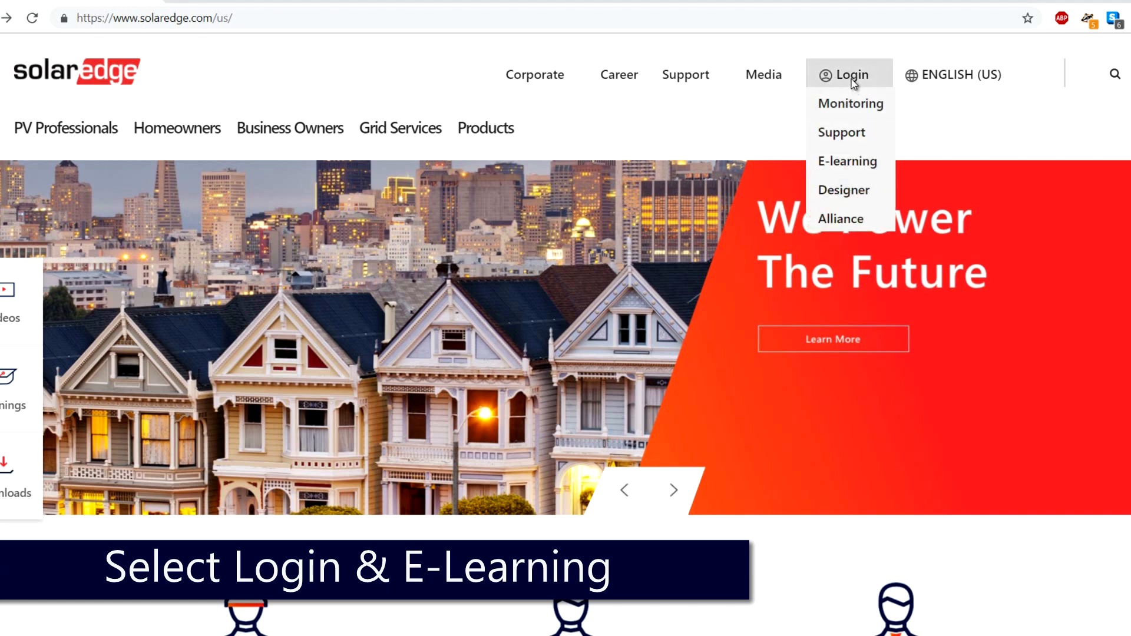
# Step: Open the E-learning login from the SolarEdge website
pyautogui.click(860, 164)
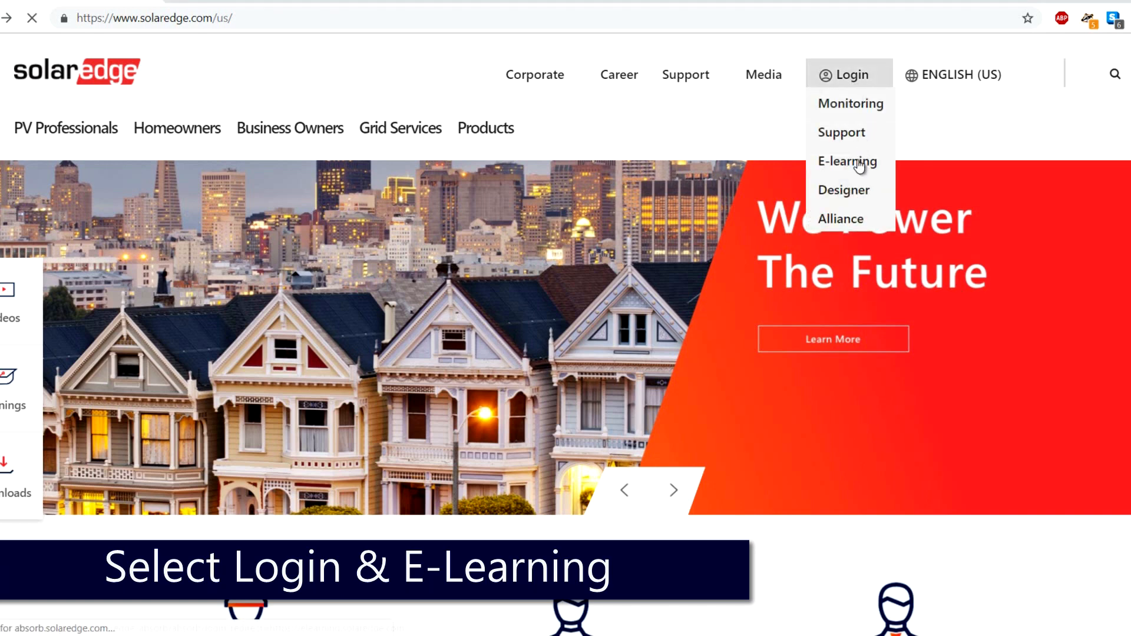